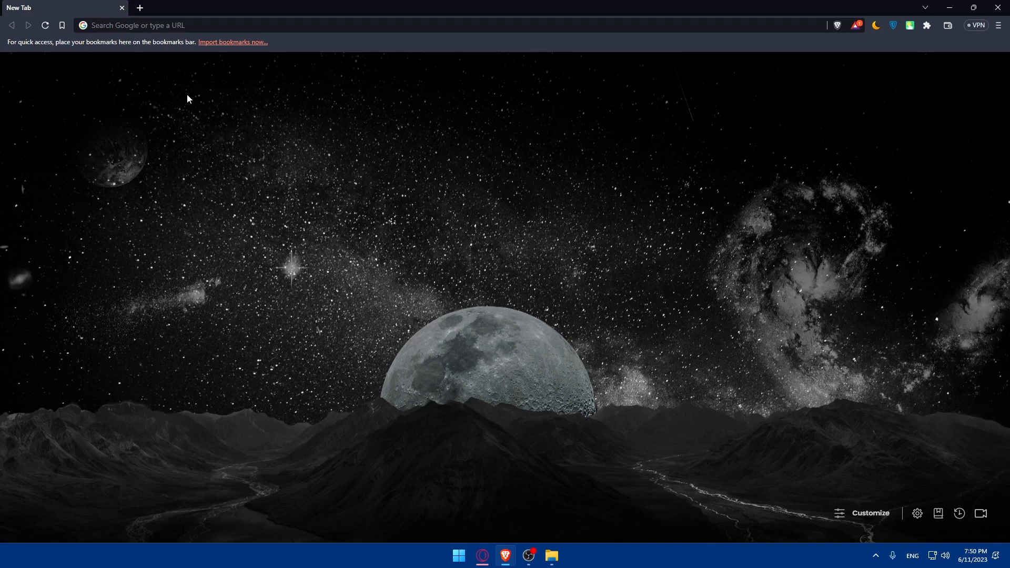
# Search Google for 'skinchasier' and open the SkinCashier site from the results
pyautogui.click(184, 25)
pyautogui.write('skinchasier')
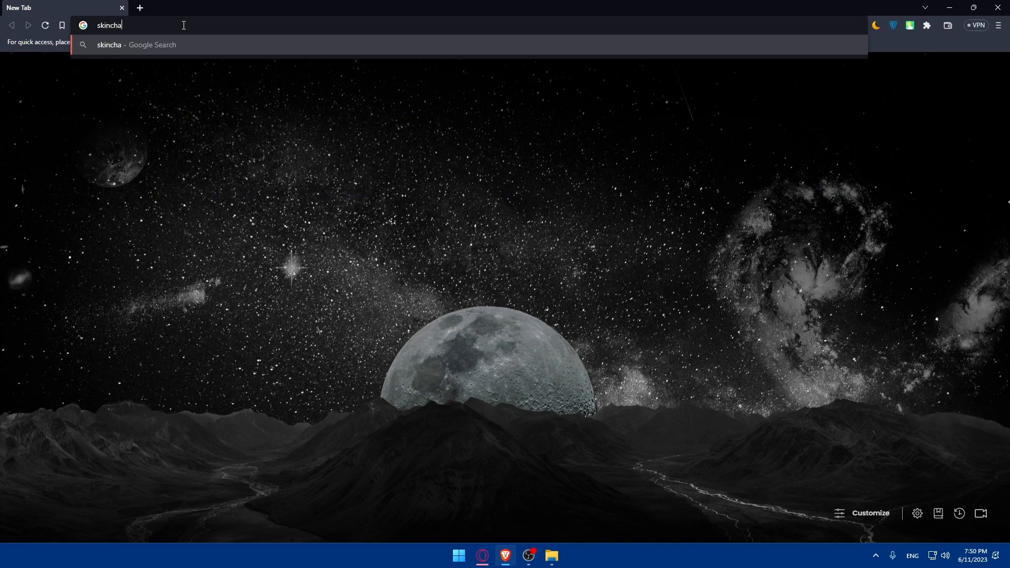
pyautogui.press('Return')
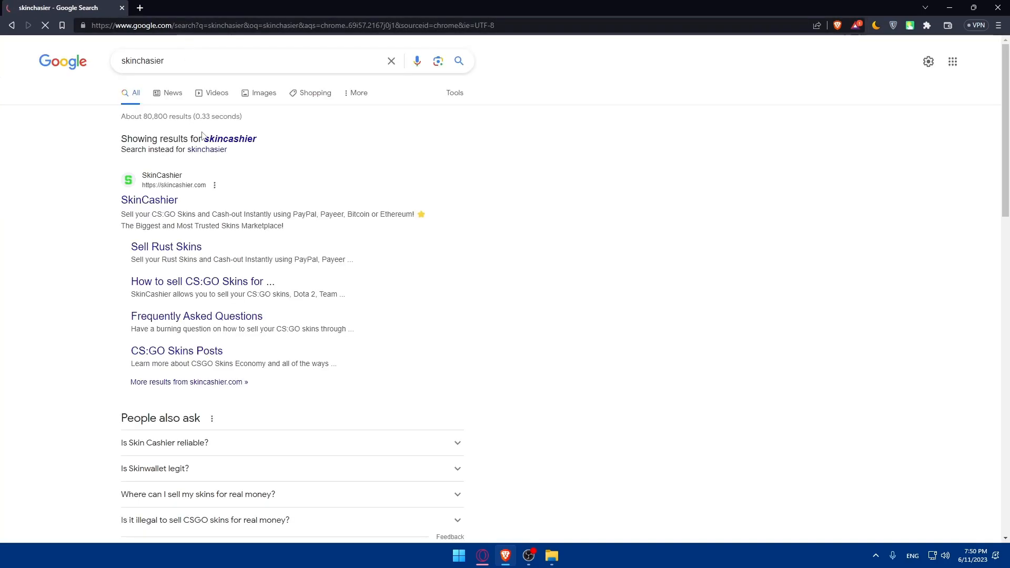
pyautogui.click(168, 165)
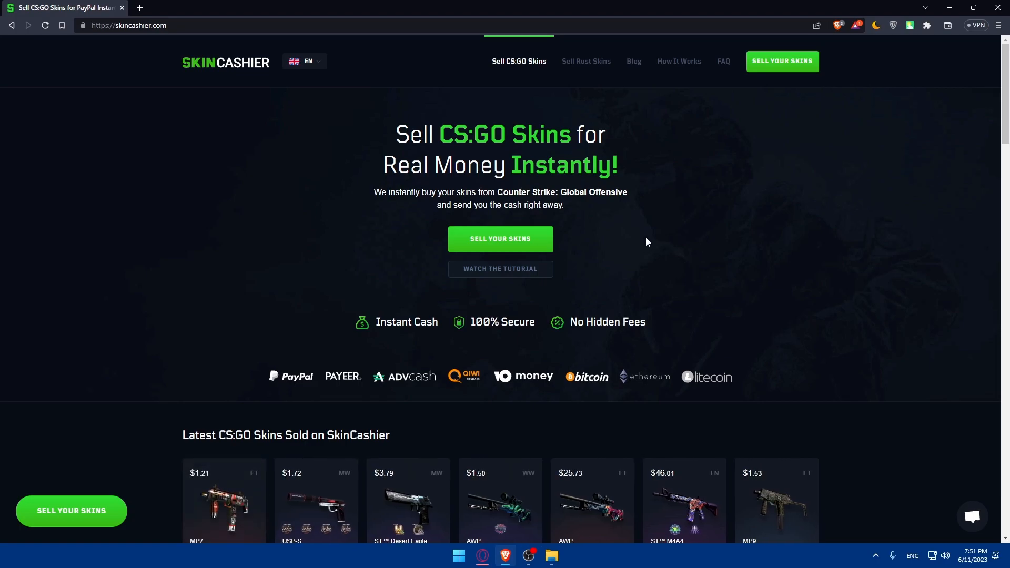
# Start selling skins on SkinCashier to bring up the Steam sign-in page, and review it
pyautogui.click(787, 65)
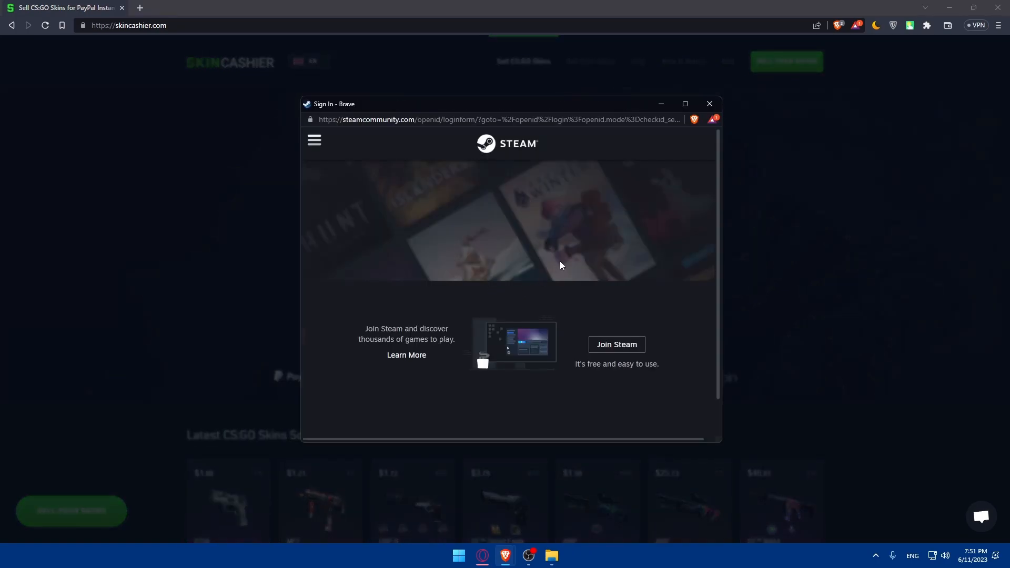
pyautogui.scroll(-3, 505, 264)
pyautogui.scroll(3, 517, 273)
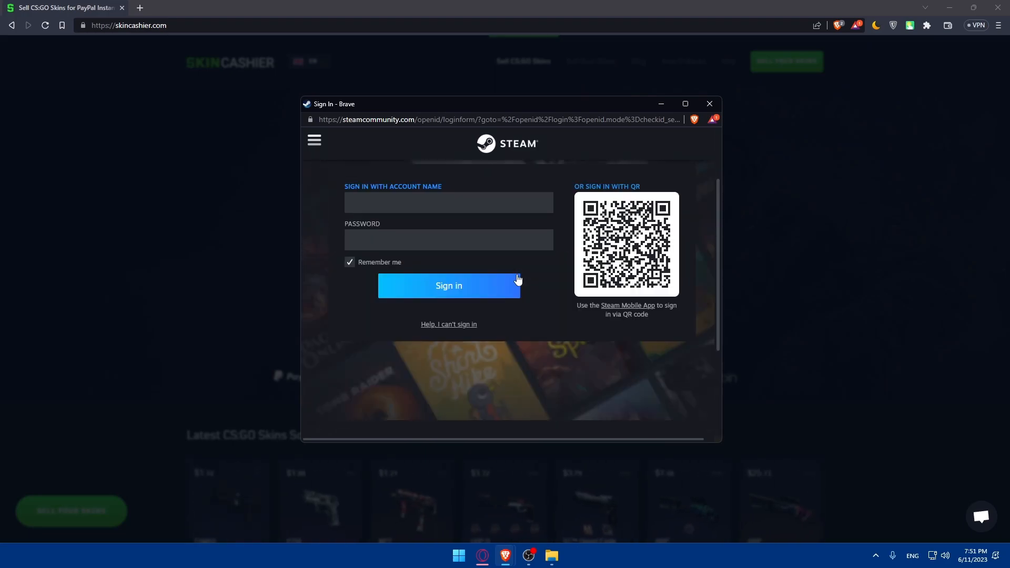
pyautogui.scroll(-3, 516, 274)
pyautogui.scroll(-2, 515, 275)
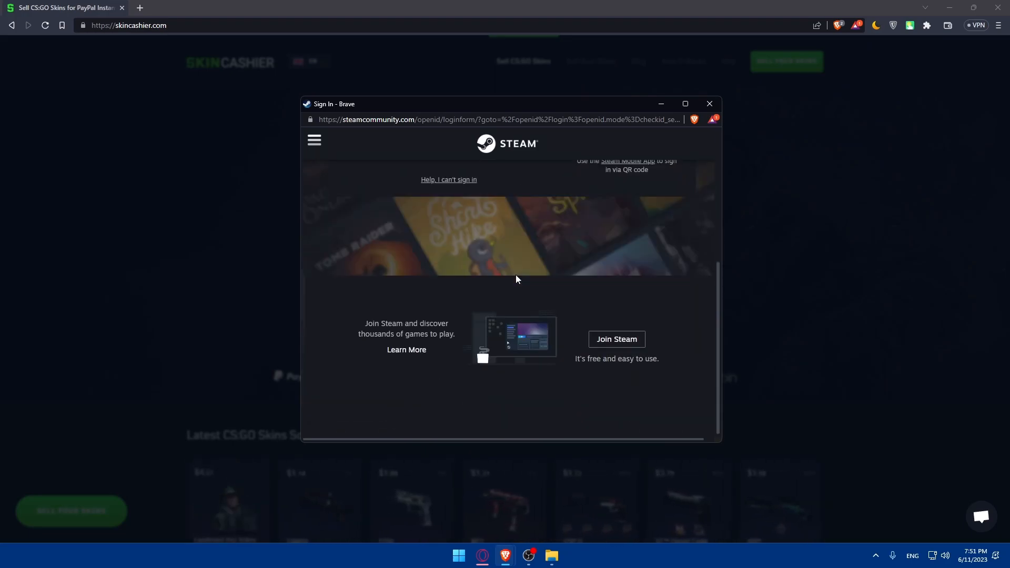
pyautogui.scroll(5, 494, 238)
pyautogui.scroll(-2, 505, 304)
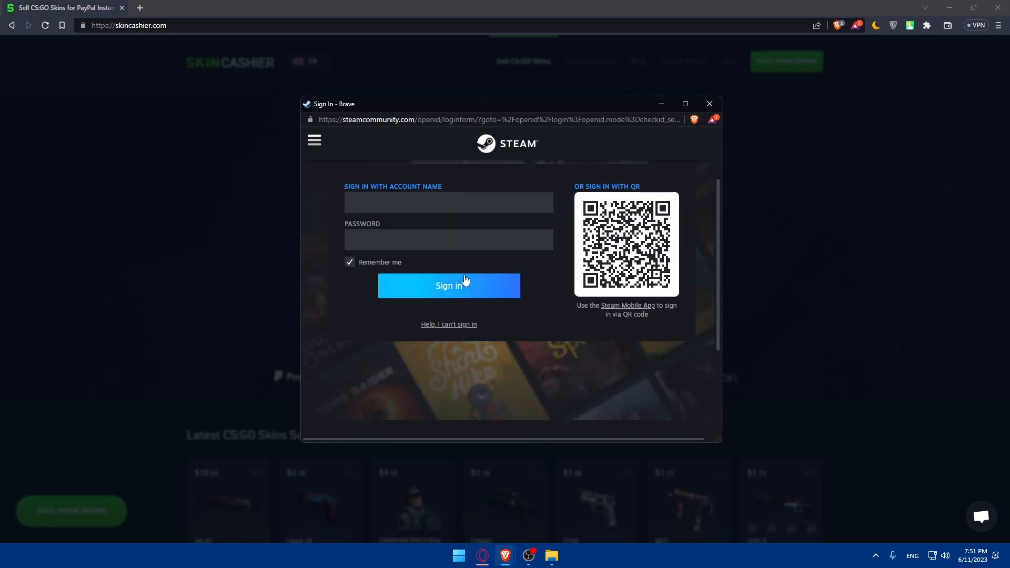
pyautogui.scroll(2, 471, 303)
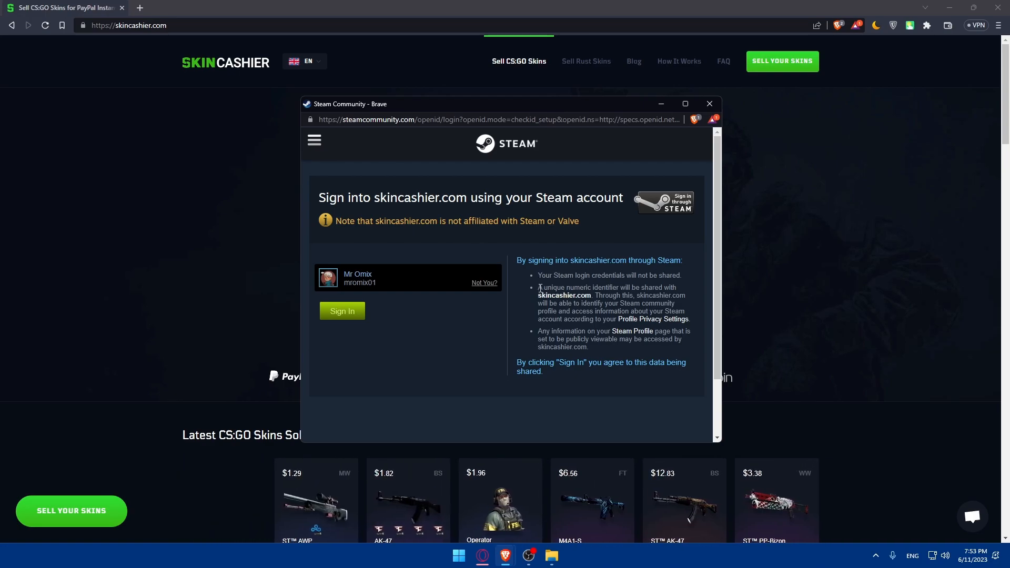
# Confirm signing in through Steam and open the skin-selling inventory panel
pyautogui.moveTo(539, 292); pyautogui.dragTo(593, 351)
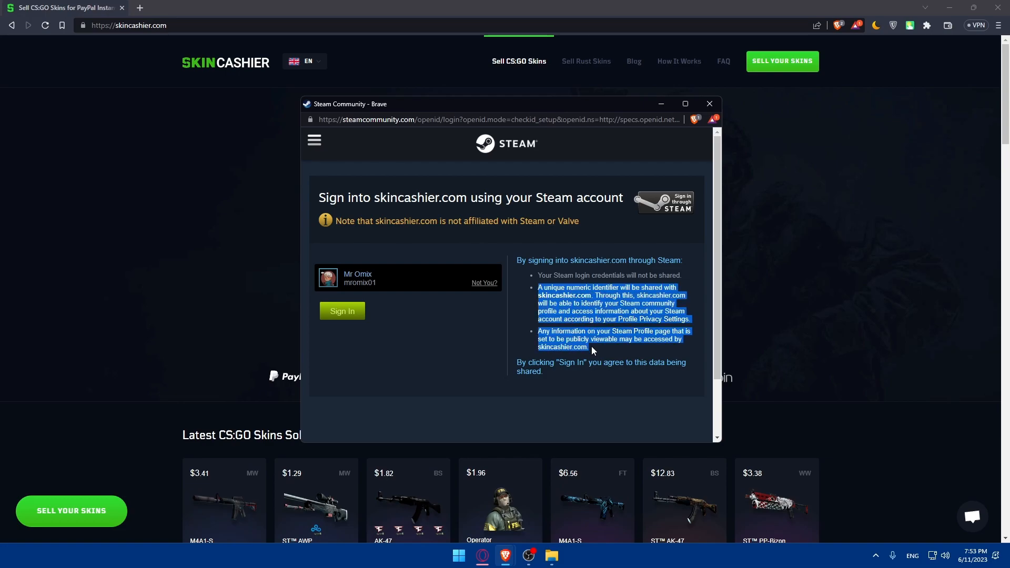
pyautogui.click(515, 319)
pyautogui.click(343, 312)
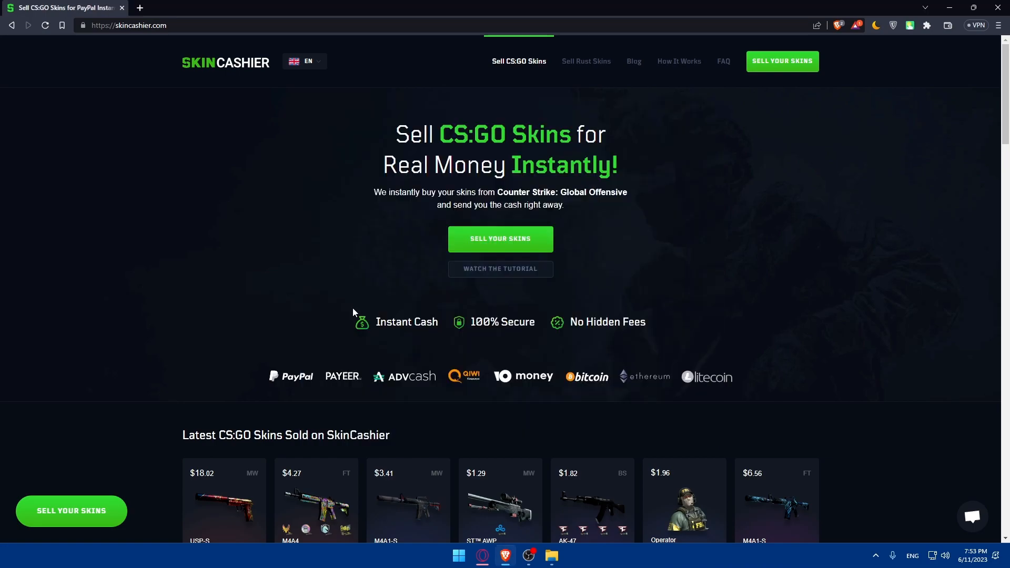
pyautogui.click(543, 248)
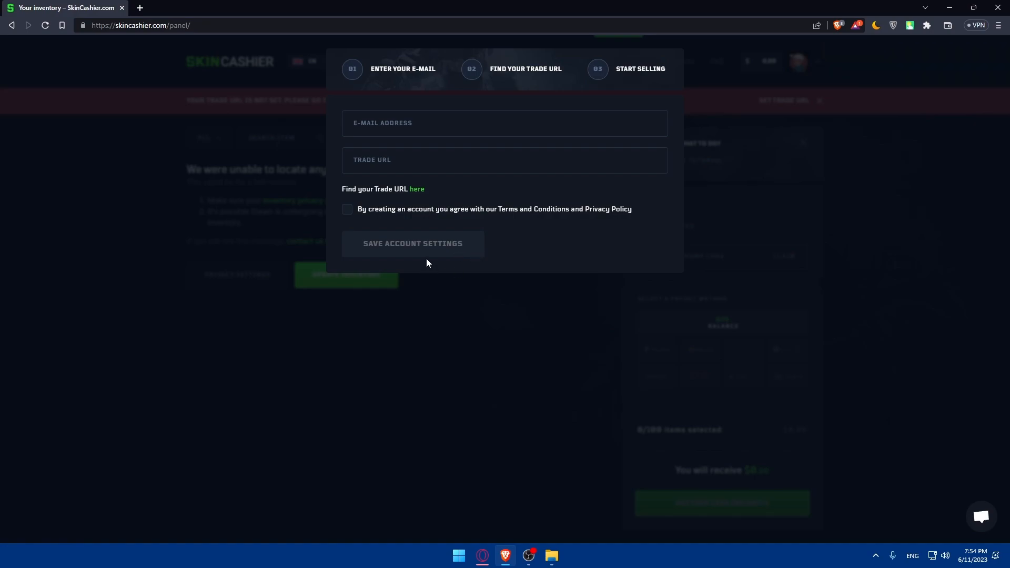
# Fill in the account's e-mail address, then open Steam's page for finding the trade URL
pyautogui.click(421, 127)
pyautogui.click(498, 203)
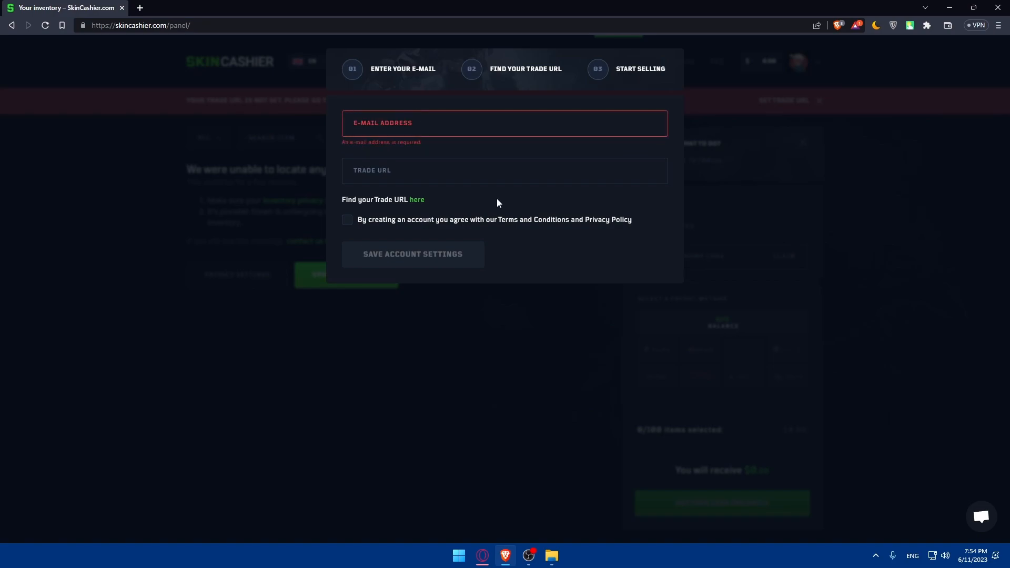
pyautogui.click(431, 176)
pyautogui.click(402, 126)
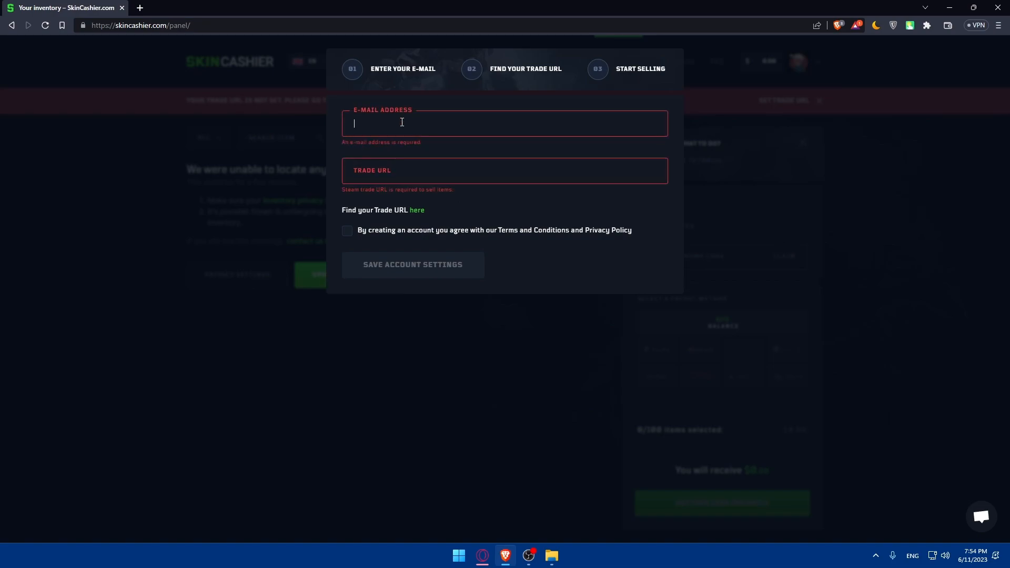
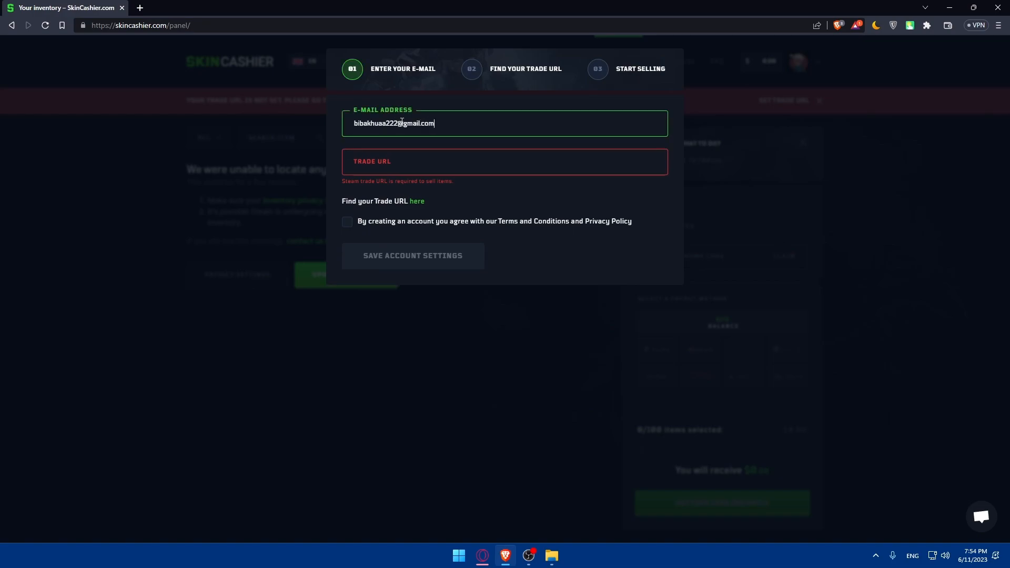
pyautogui.click(396, 165)
pyautogui.click(417, 202)
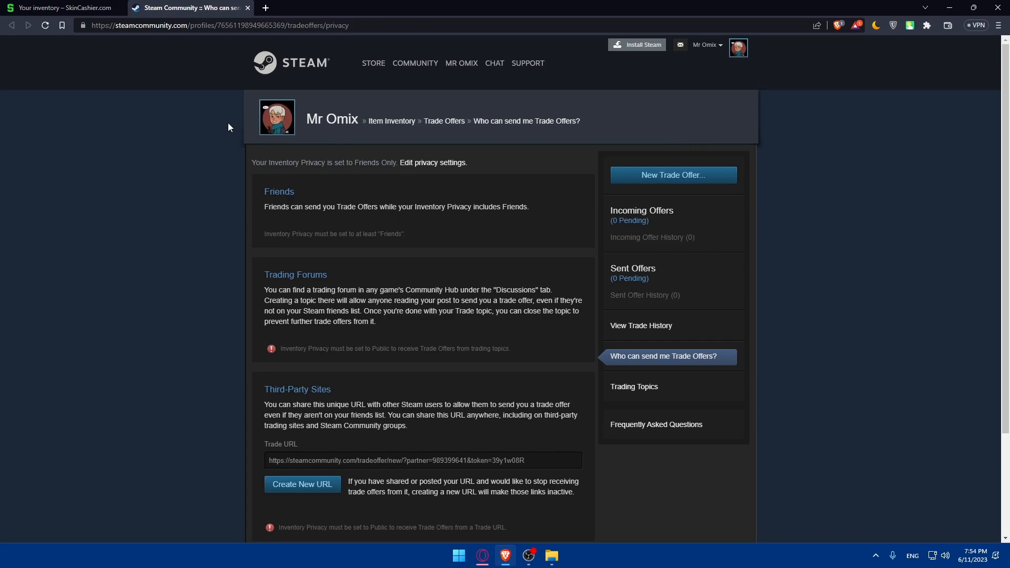
# Copy the Steam trade URL into SkinCashier's Trade URL field and accept the terms and conditions
pyautogui.scroll(-2, 341, 164)
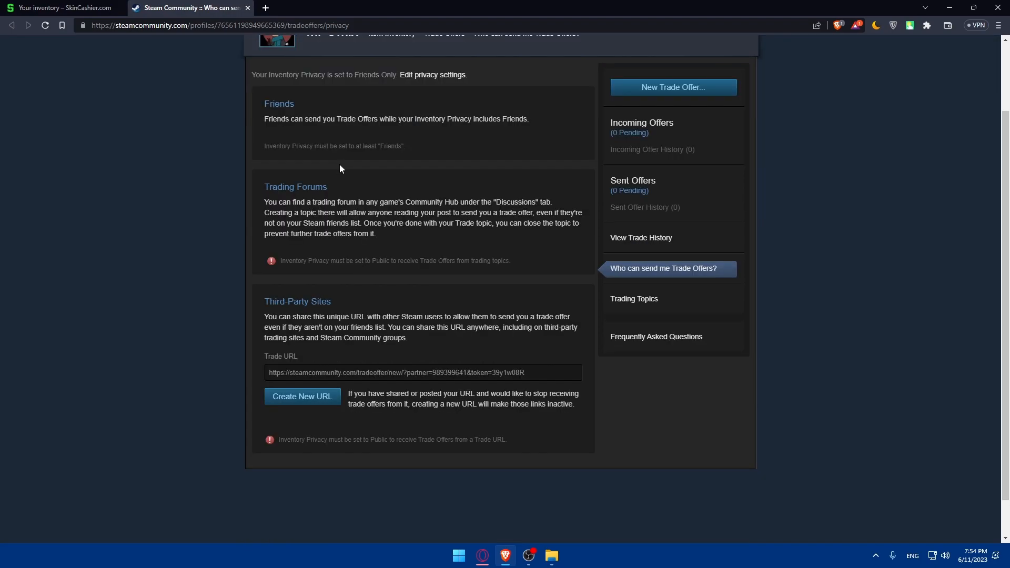
pyautogui.scroll(3, 369, 263)
pyautogui.scroll(-3, 385, 324)
pyautogui.scroll(3, 447, 324)
pyautogui.scroll(-3, 526, 337)
pyautogui.click(429, 331)
pyautogui.hotkey('ctrl', 'c')
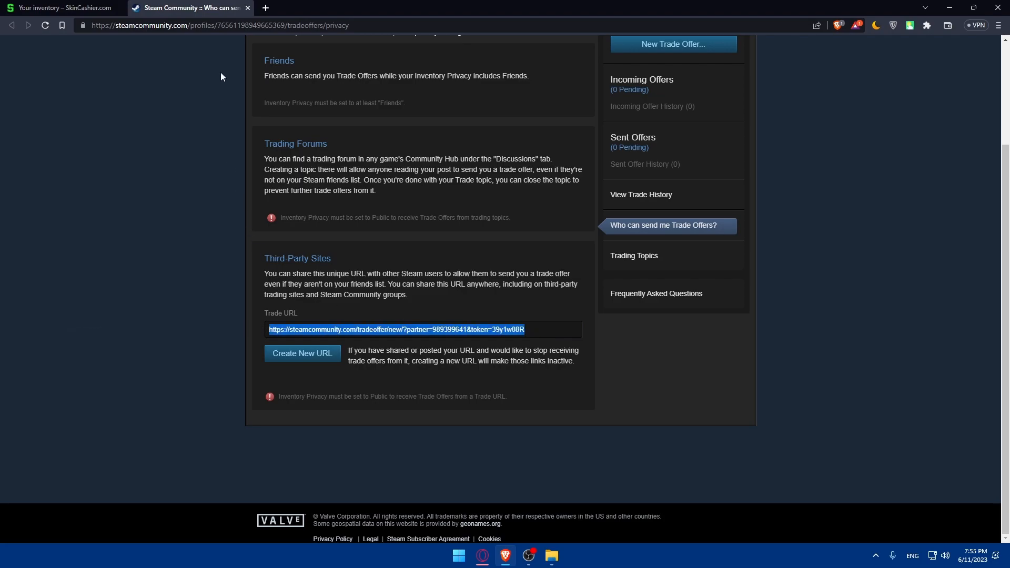
pyautogui.click(247, 9)
pyautogui.click(409, 161)
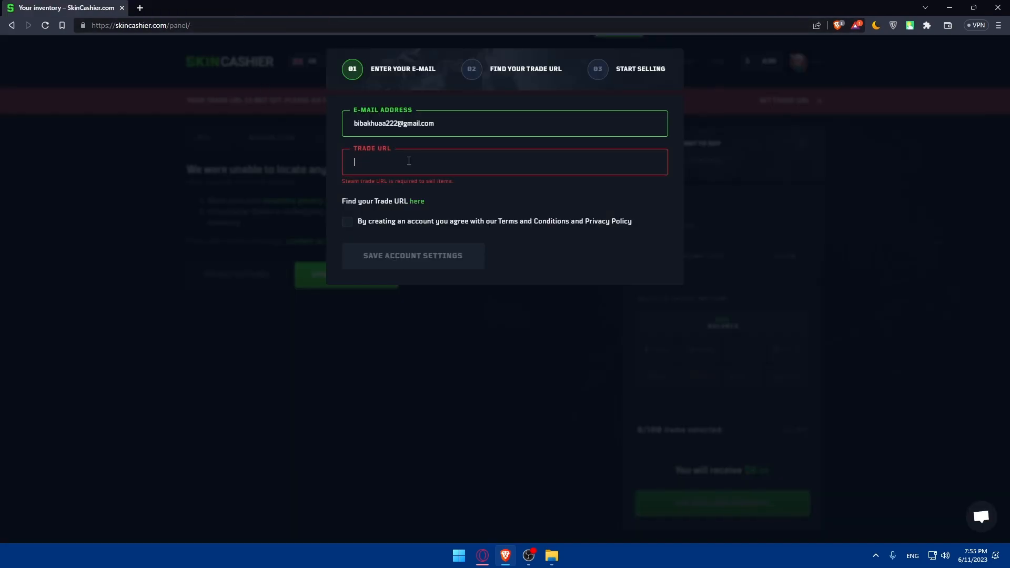
pyautogui.hotkey('ctrl', 'v')
pyautogui.click(346, 213)
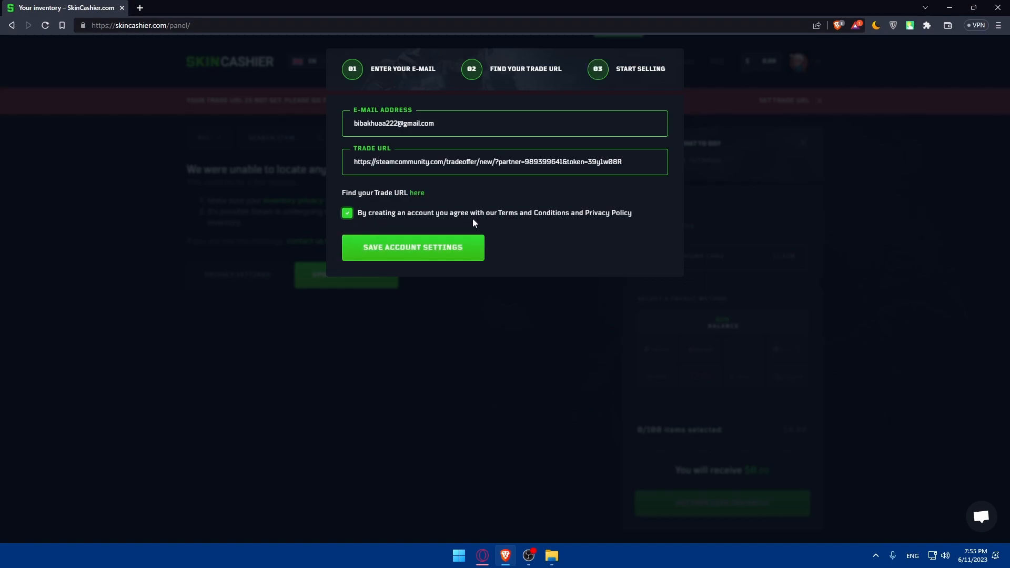
# Save the e-mail and trade URL settings, then open Steam's inventory privacy settings in a new tab
pyautogui.click(434, 252)
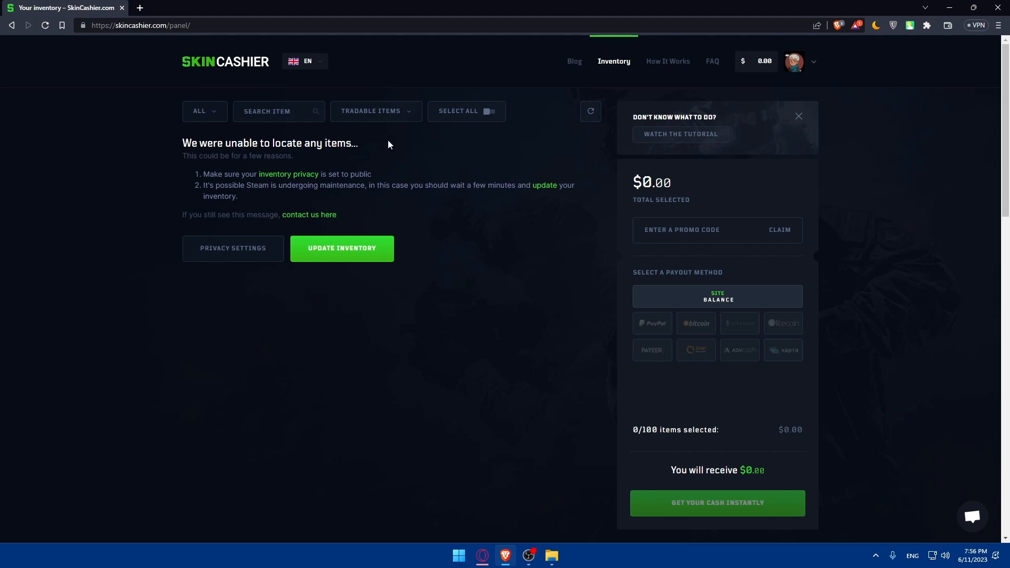
pyautogui.click(297, 175)
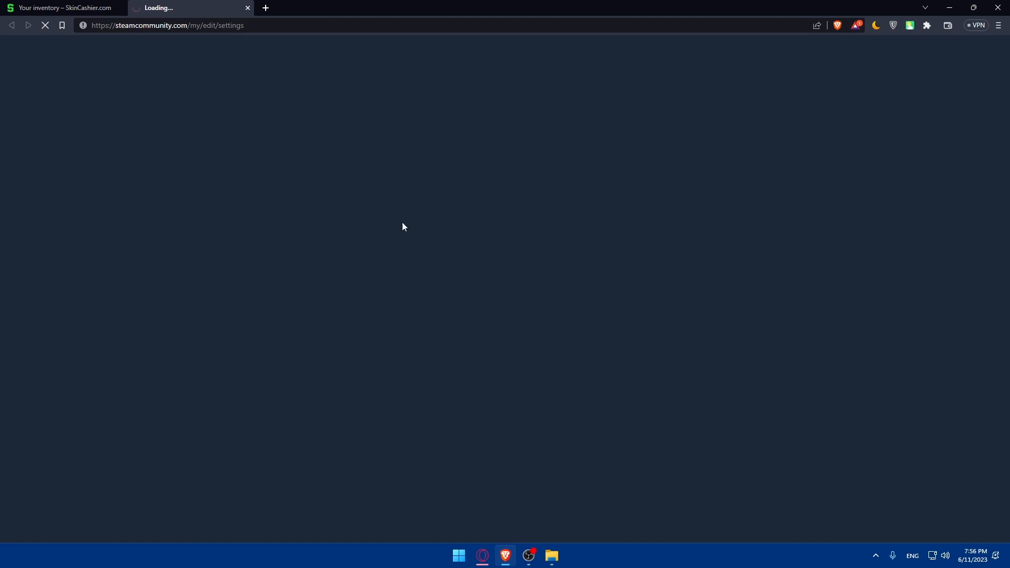
pyautogui.click(105, 7)
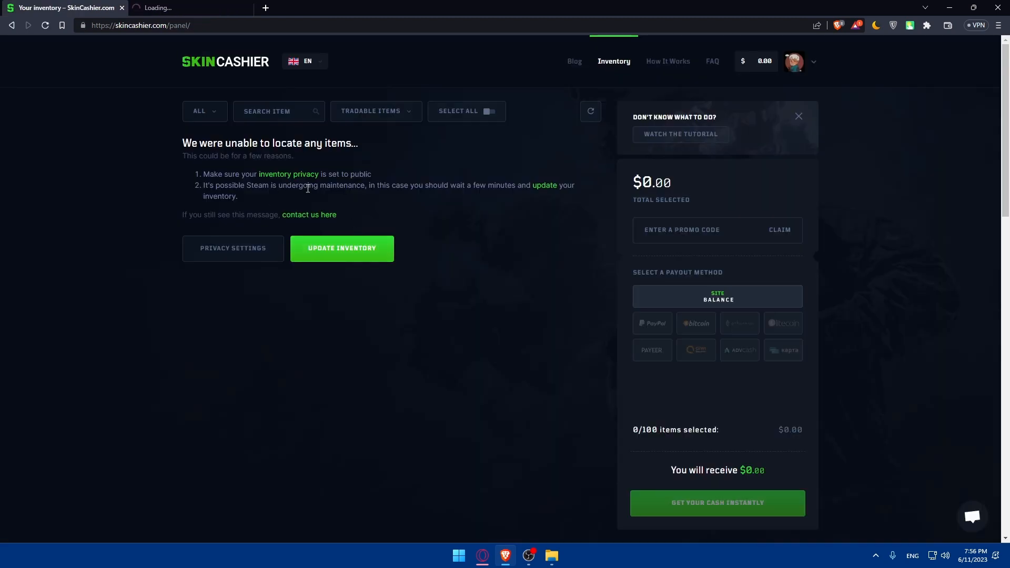
pyautogui.click(153, 4)
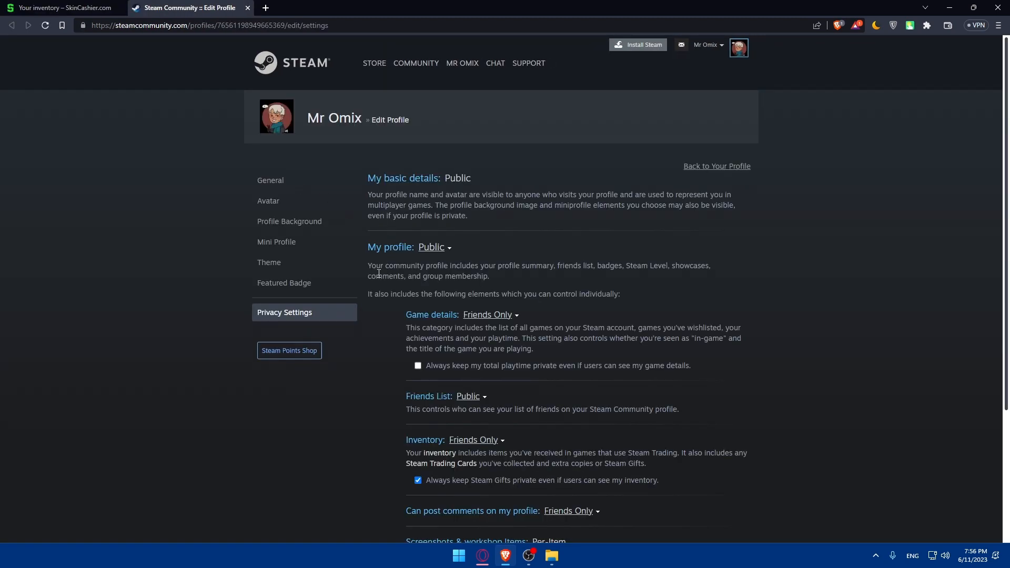
# Change the Steam inventory visibility from Friends Only to Public
pyautogui.scroll(-2, 453, 239)
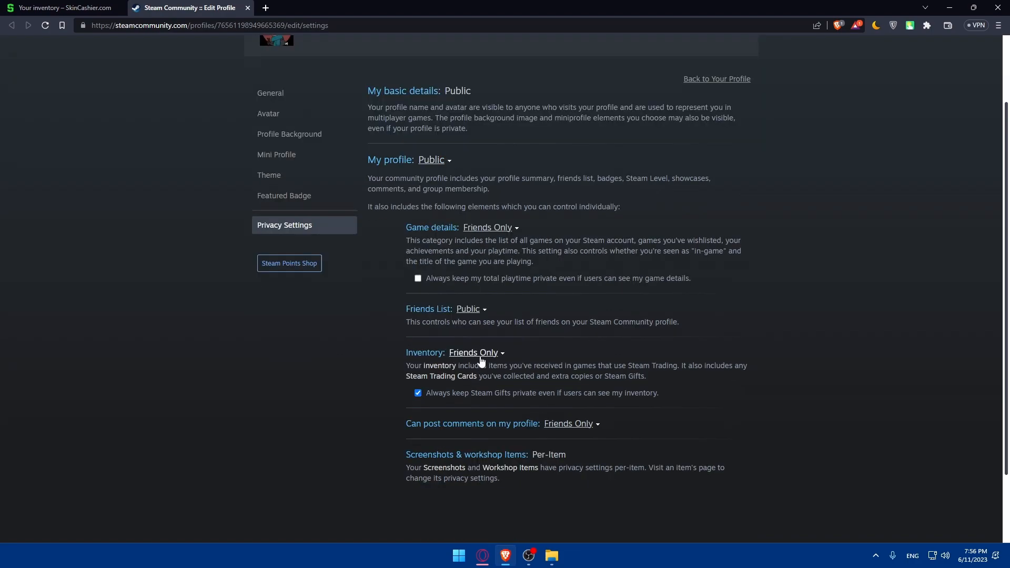
pyautogui.click(456, 356)
pyautogui.click(473, 353)
pyautogui.click(464, 367)
# Close the Steam privacy tab and refresh the SkinCashier inventory panel
pyautogui.click(57, 7)
pyautogui.click(174, 6)
pyautogui.click(248, 8)
pyautogui.click(318, 249)
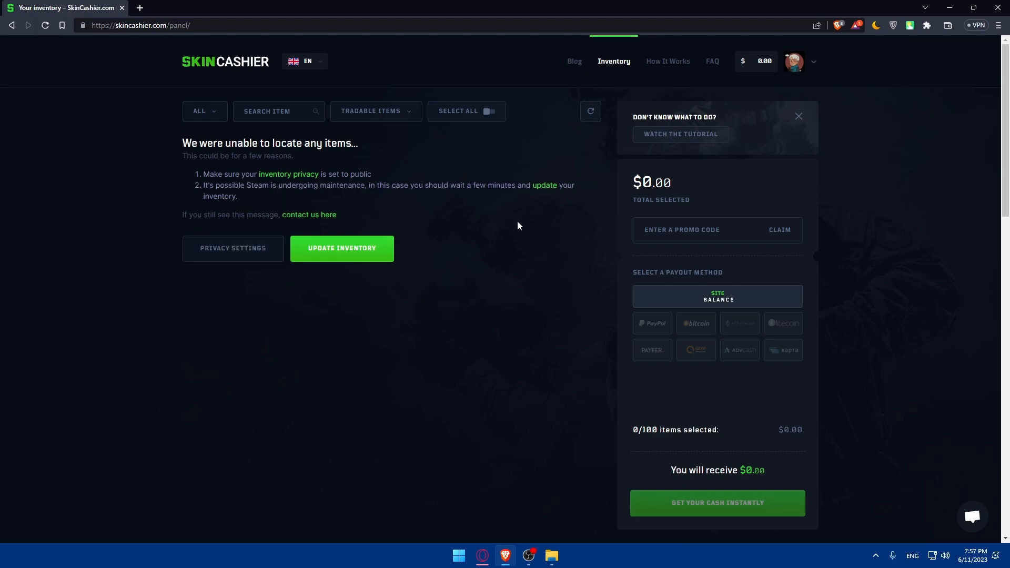
pyautogui.click(362, 256)
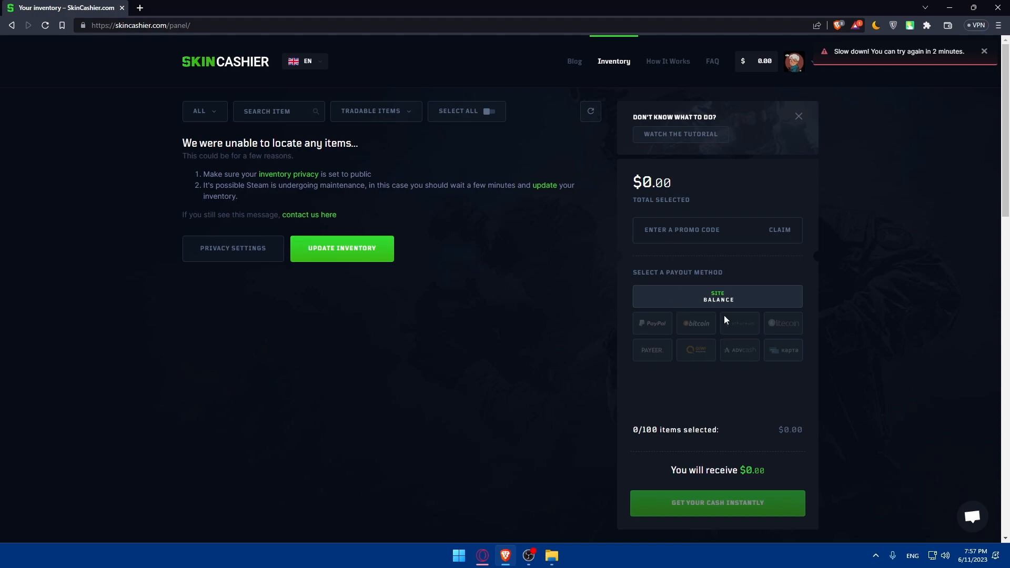
pyautogui.doubleClick(662, 189)
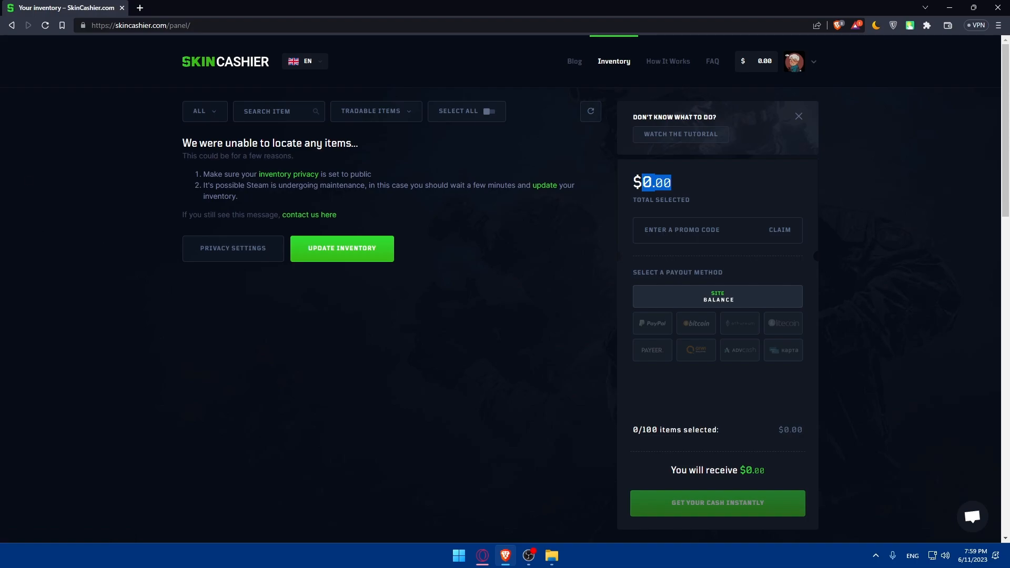
# Look through the how-to-sell tutorial page before returning to the inventory panel
pyautogui.click(685, 143)
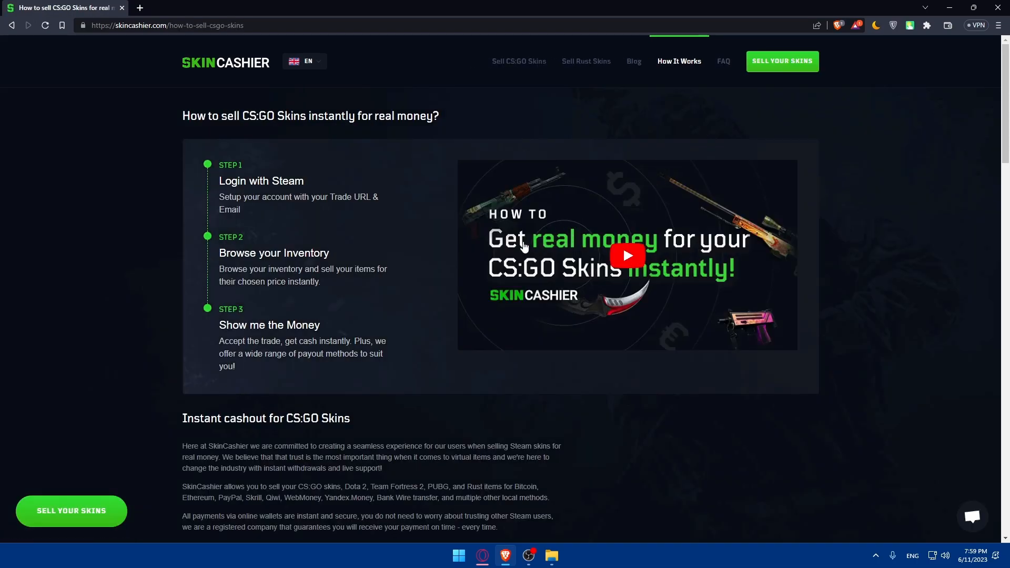
pyautogui.scroll(-3, 647, 275)
pyautogui.scroll(3, 658, 263)
pyautogui.scroll(-12, 622, 206)
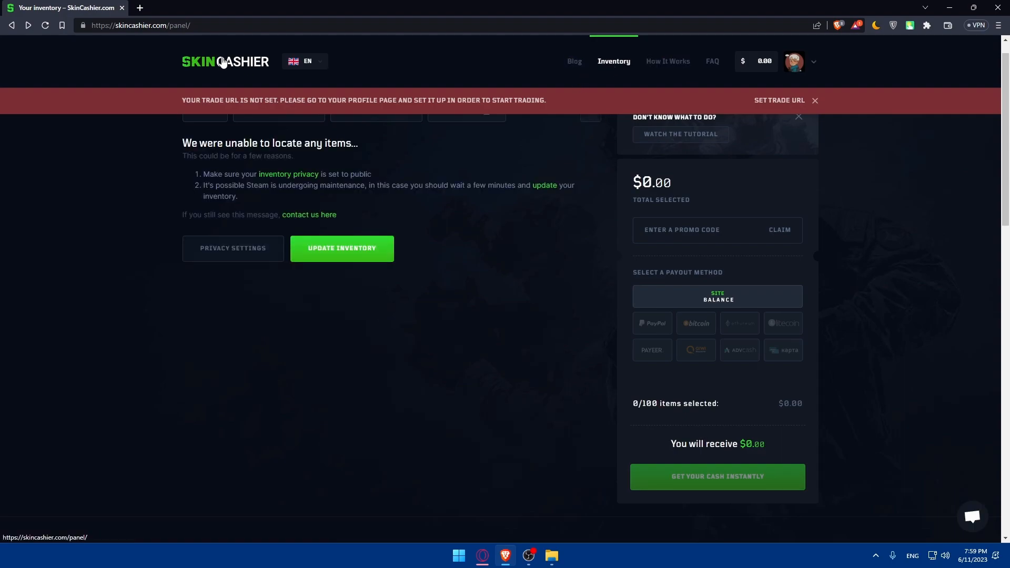
pyautogui.scroll(1, 256, 84)
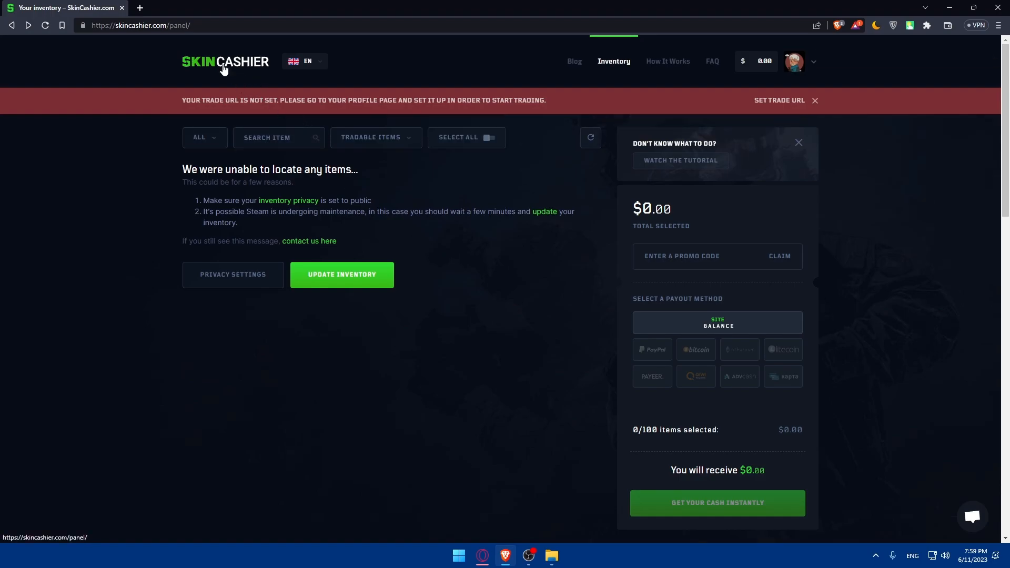
pyautogui.scroll(-5, 448, 200)
pyautogui.scroll(-2, 481, 207)
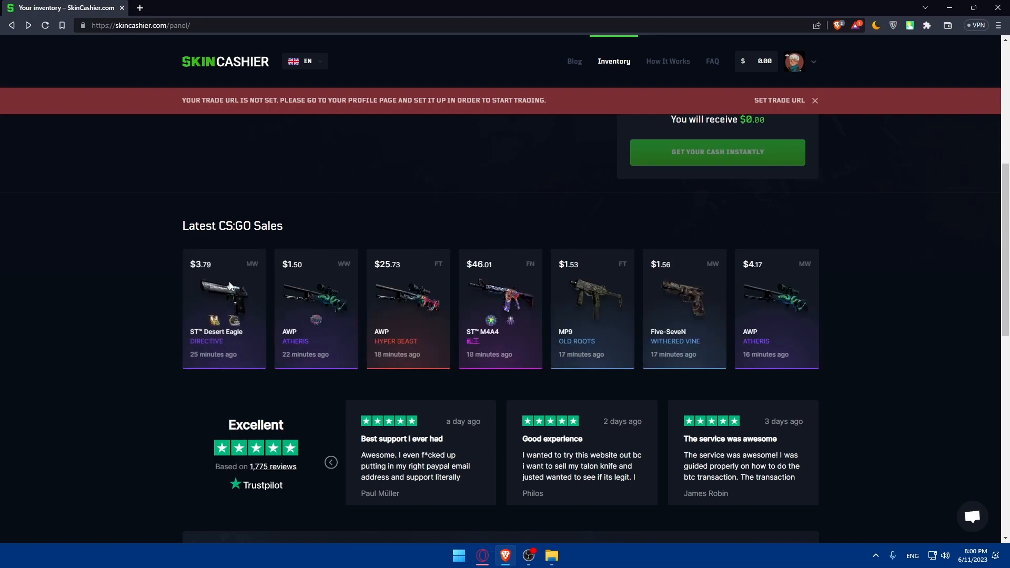
# Close the red 'Your trade URL is not set' banner on the inventory page
pyautogui.scroll(-2, 327, 310)
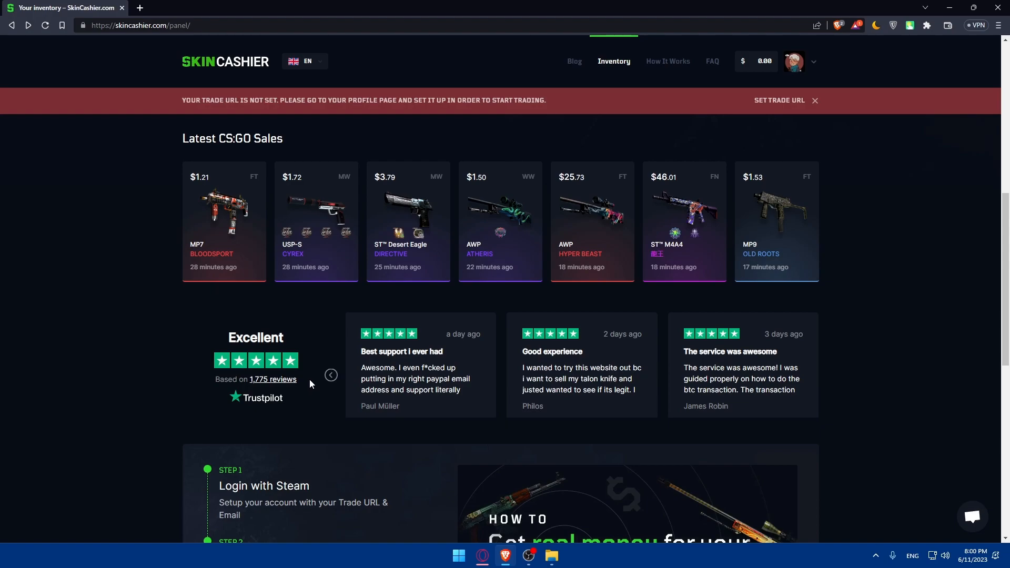
pyautogui.scroll(-9, 310, 379)
pyautogui.scroll(5, 303, 358)
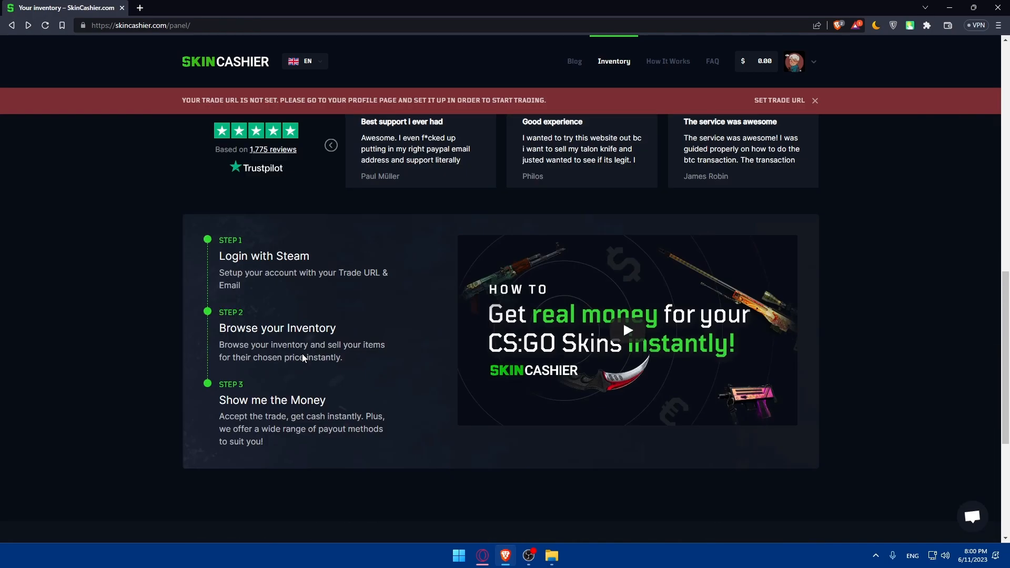
pyautogui.scroll(5, 304, 355)
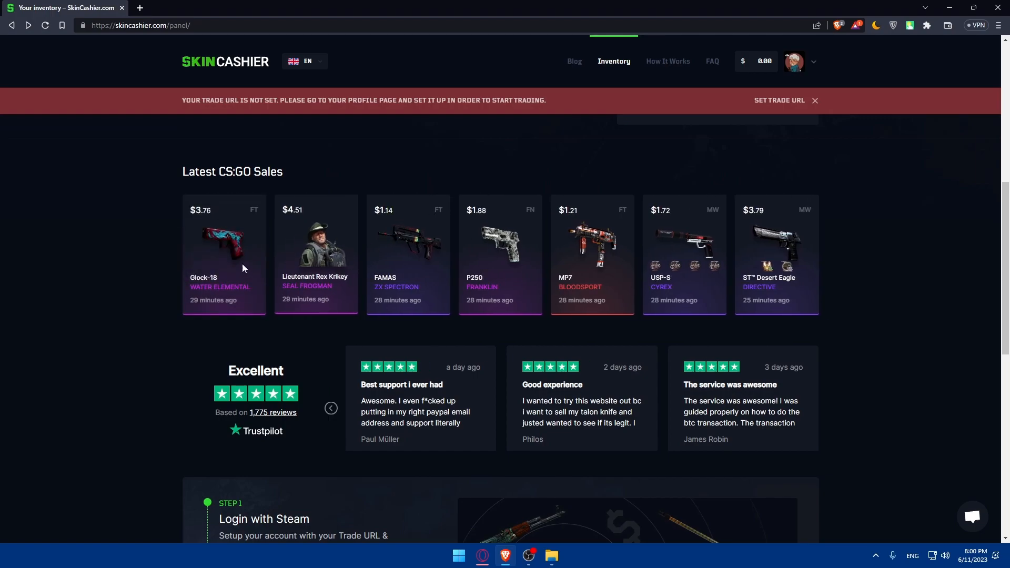
pyautogui.scroll(3, 428, 248)
pyautogui.scroll(-2, 452, 256)
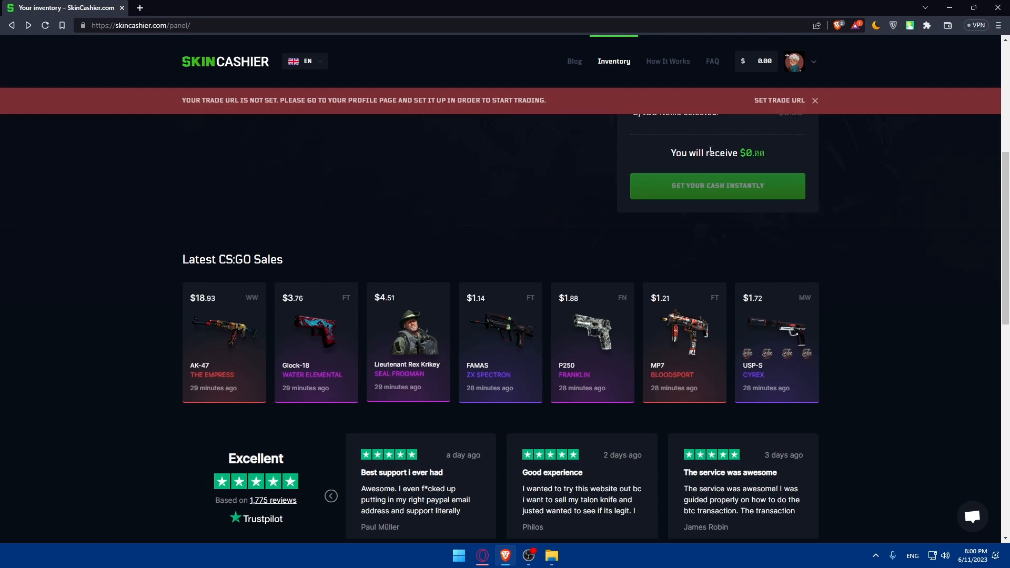
pyautogui.click(816, 103)
pyautogui.scroll(6, 765, 138)
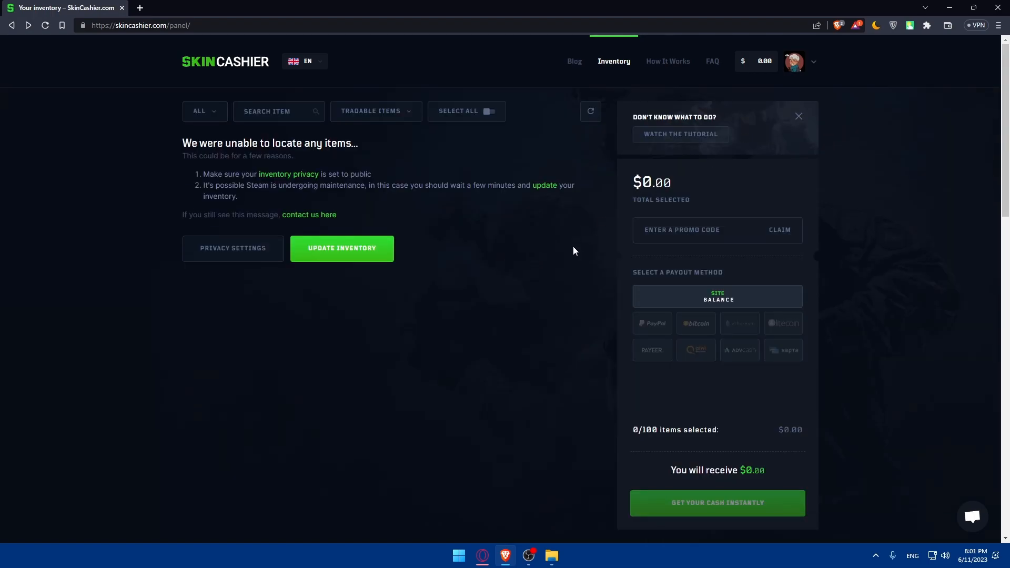
pyautogui.scroll(-10, 573, 247)
pyautogui.scroll(3, 457, 289)
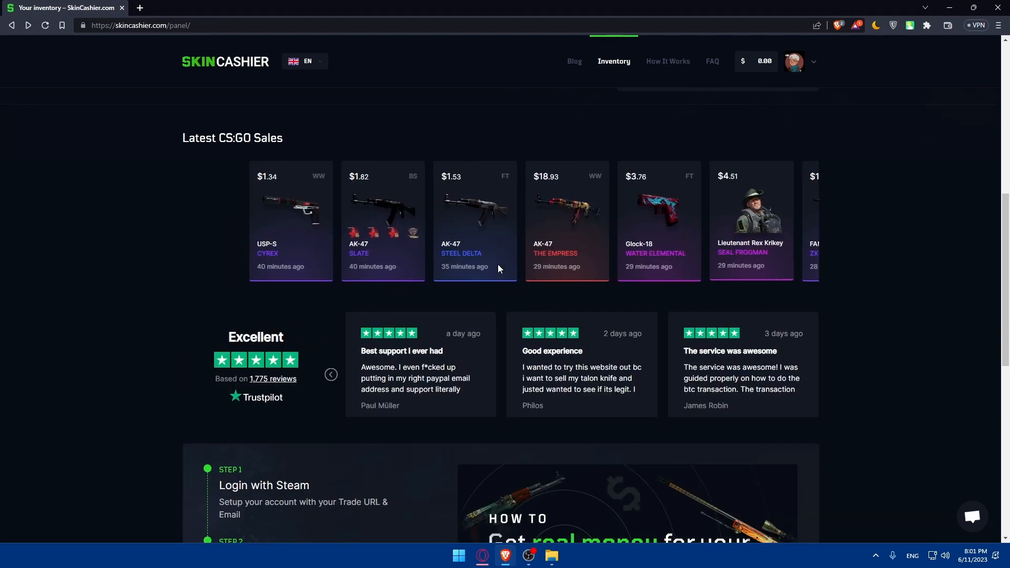